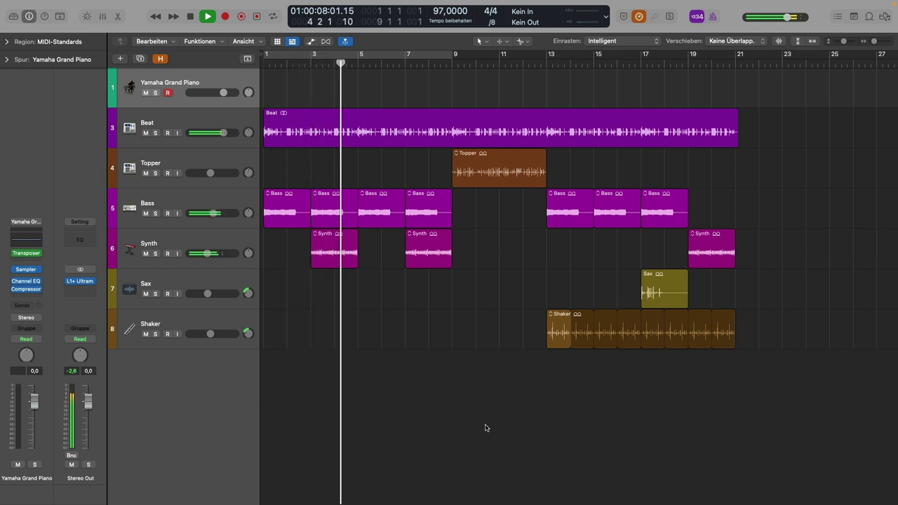
# Stop playback and record a piano melody onto the Yamaha Grand Piano track from bar 1 with the on-screen keyboard.
pyautogui.press('space')
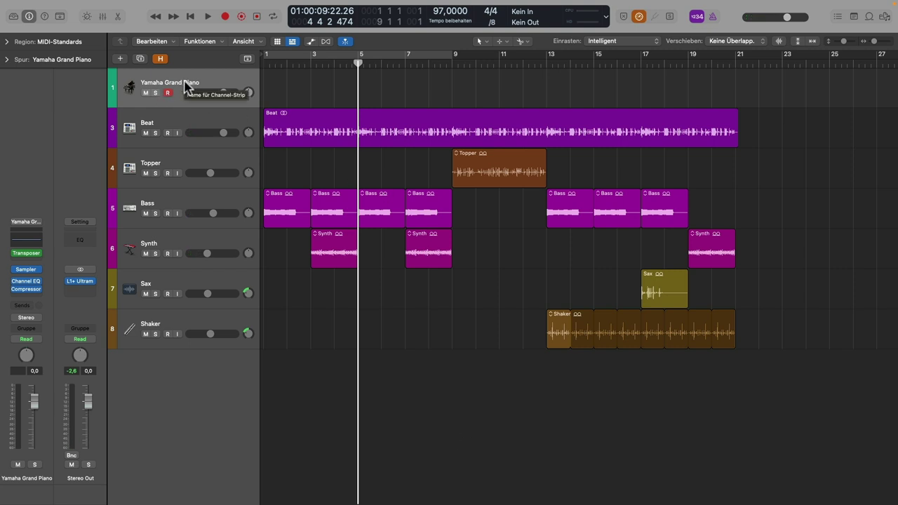
pyautogui.click(263, 63)
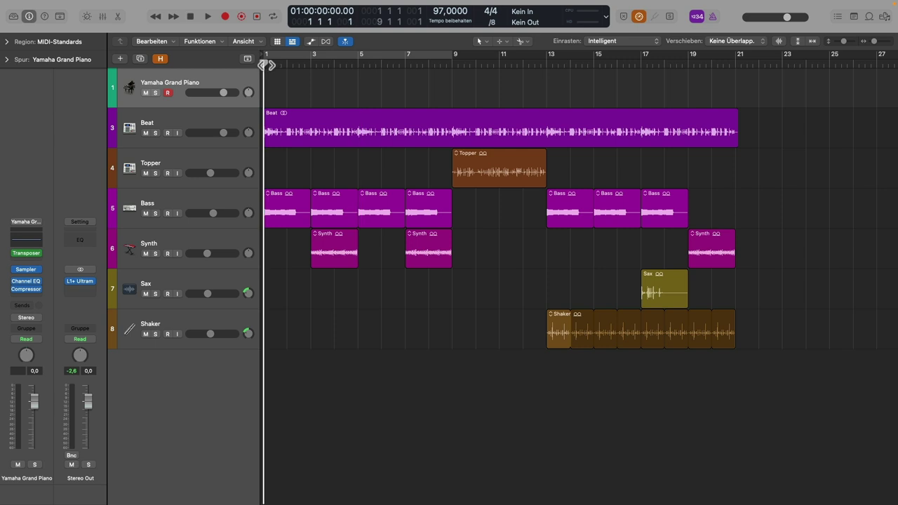
pyautogui.press('super+k')
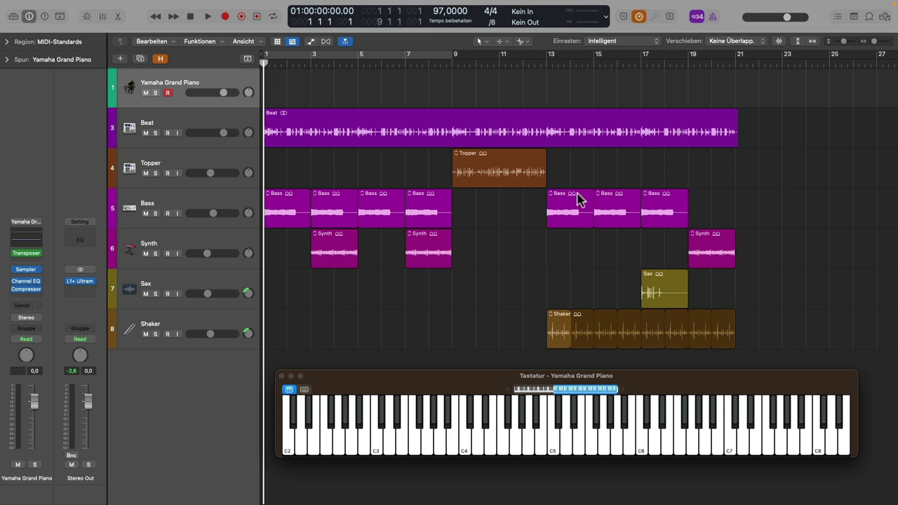
pyautogui.press('r')
pyautogui.press('d')
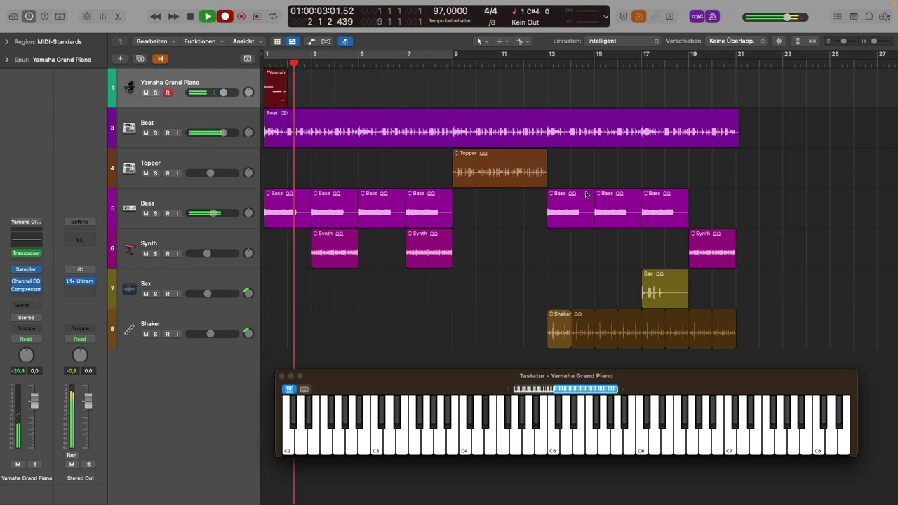
pyautogui.press('d')
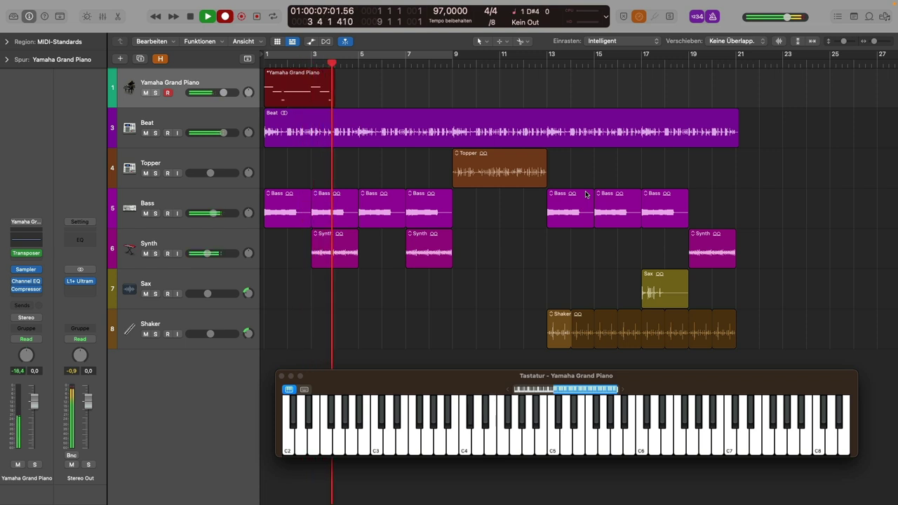
pyautogui.press('u')
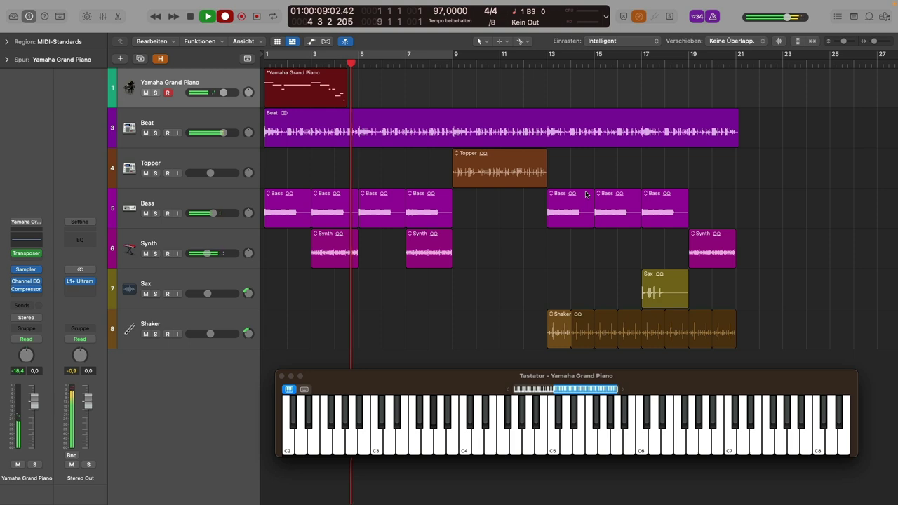
pyautogui.press('d')
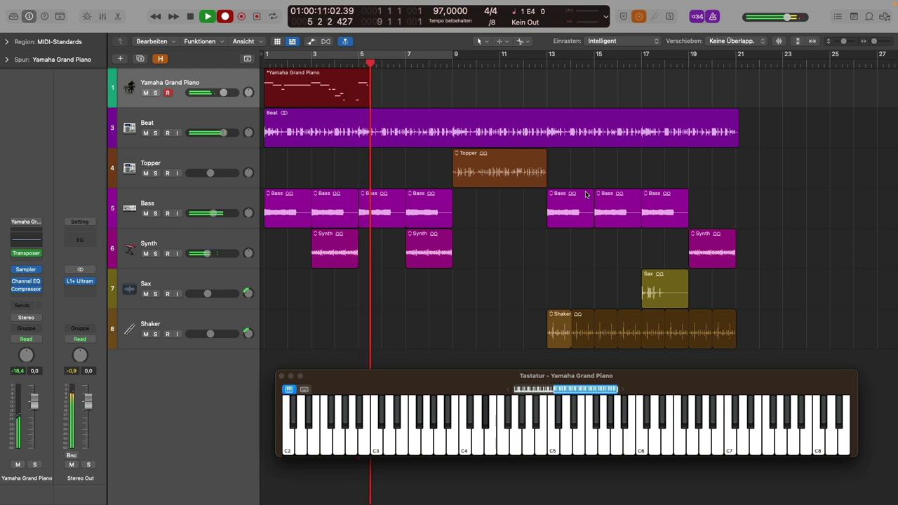
pyautogui.press('space')
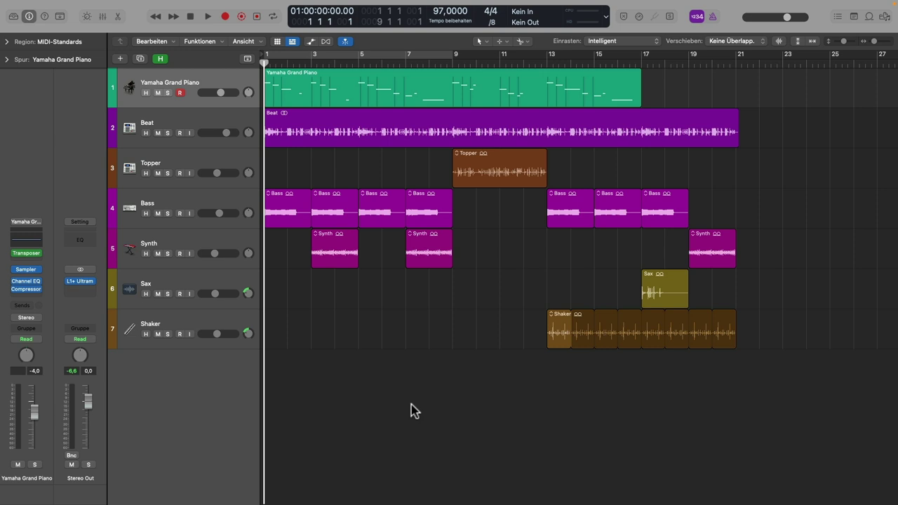
# Play the arrangement and insert a stereo Space Designer reverb after the Compressor on the Yamaha Grand Piano channel.
pyautogui.press('space')
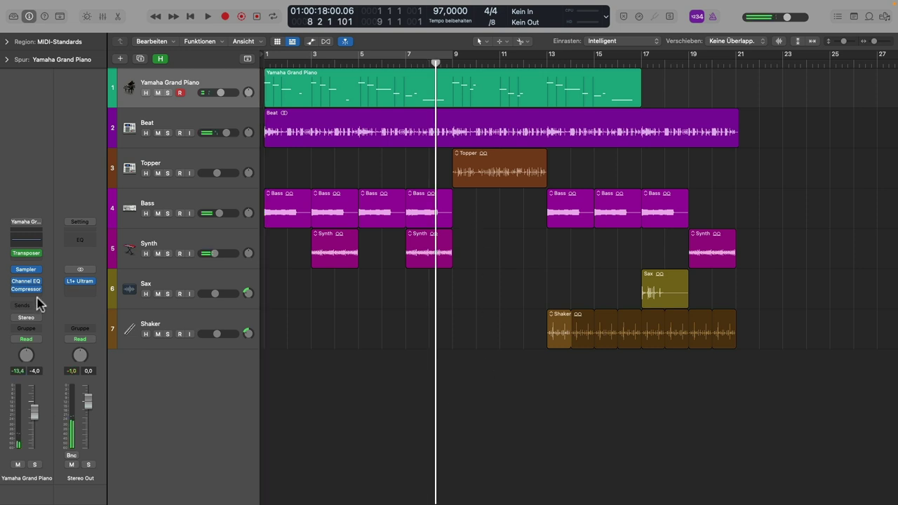
pyautogui.click(35, 296)
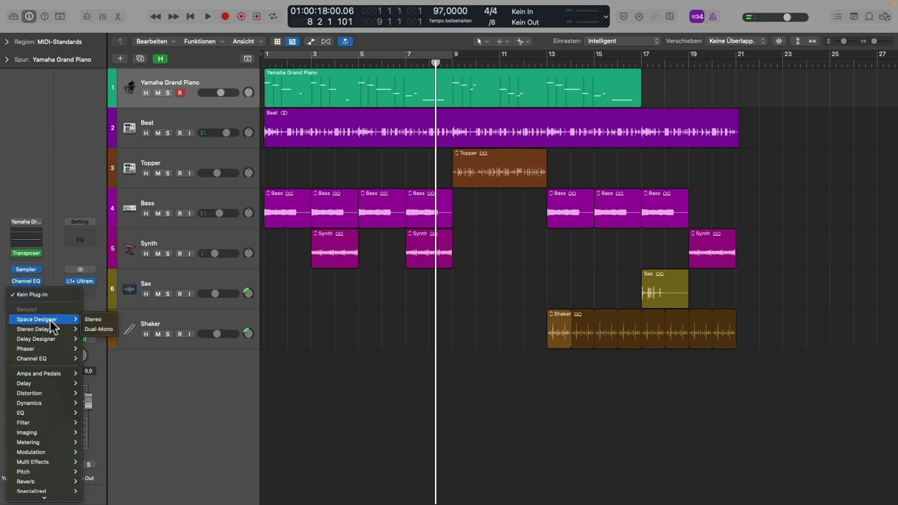
pyautogui.click(88, 321)
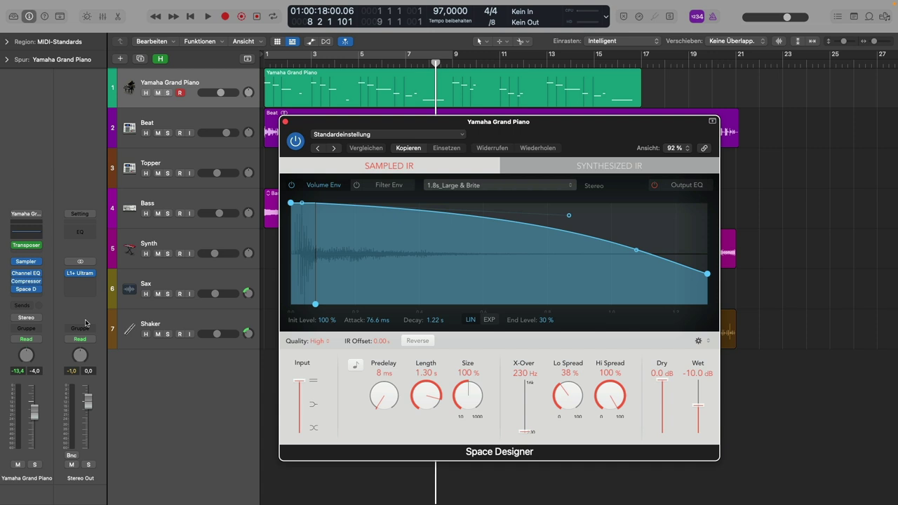
pyautogui.moveTo(472, 122); pyautogui.dragTo(381, 125)
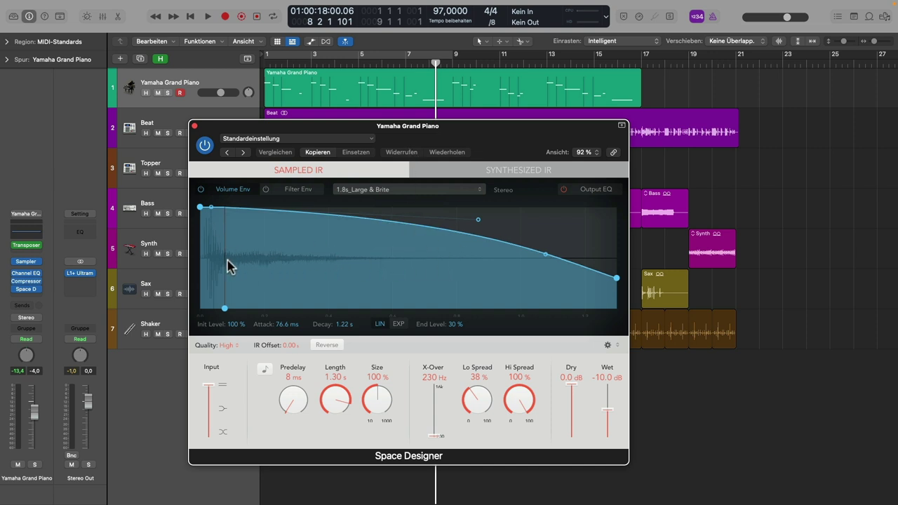
# Load the medium-space hall preset 1.3s Medium Hall in Space Designer.
pyautogui.click(364, 141)
pyautogui.moveTo(315, 344)
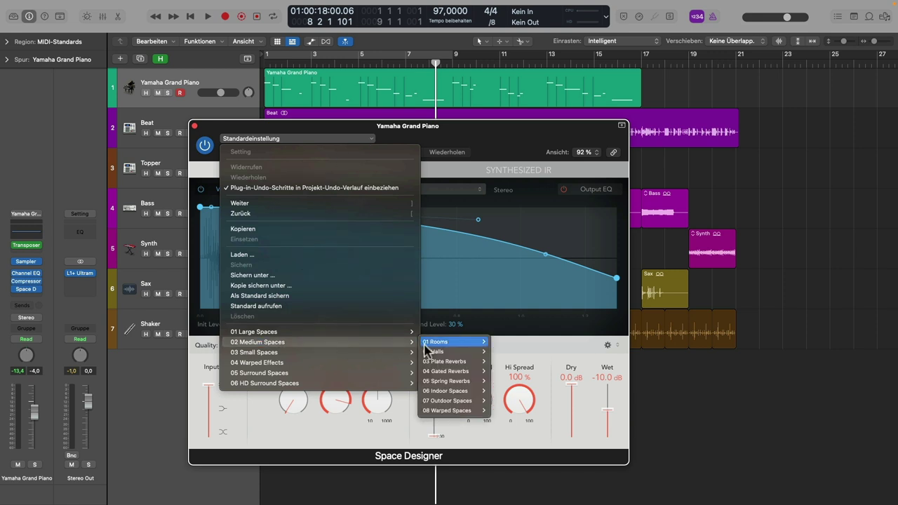
pyautogui.click(499, 352)
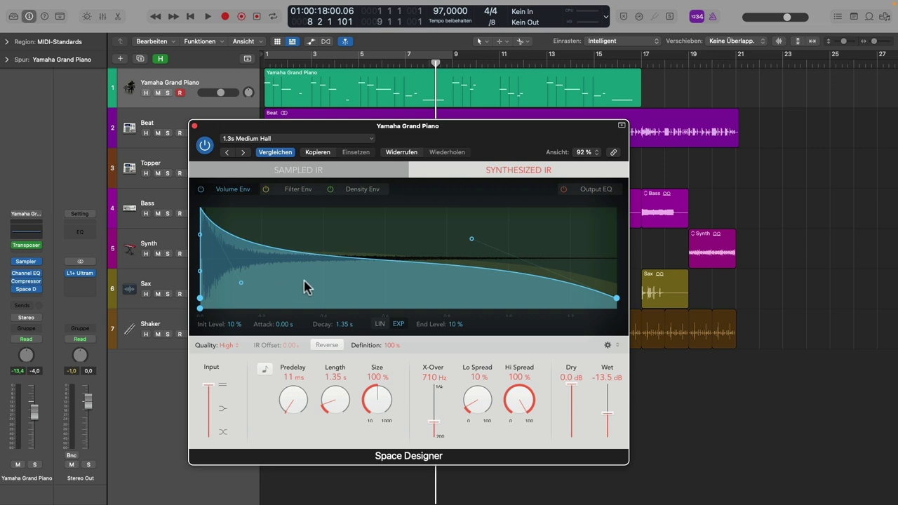
# Show the Apple Loops, preview Tricky Break Synth FX 02 and load it into Space Designer as the impulse response.
pyautogui.click(869, 17)
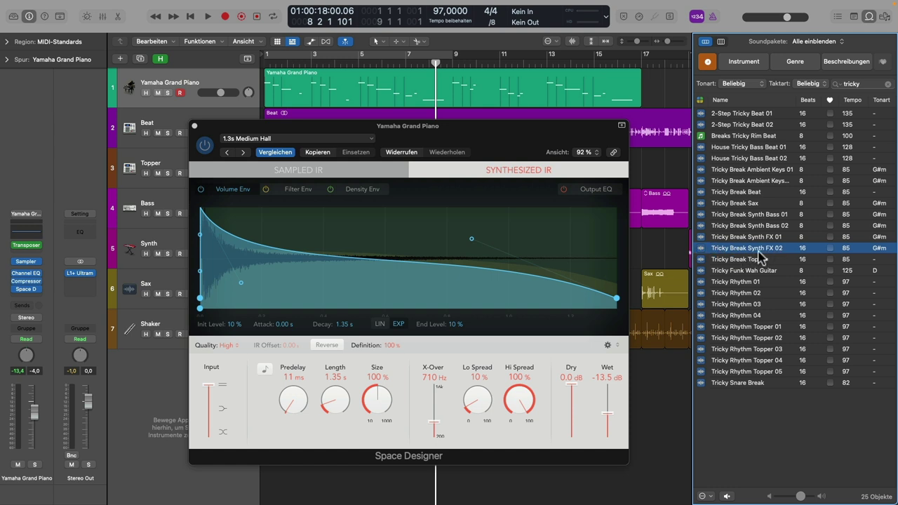
pyautogui.click(700, 248)
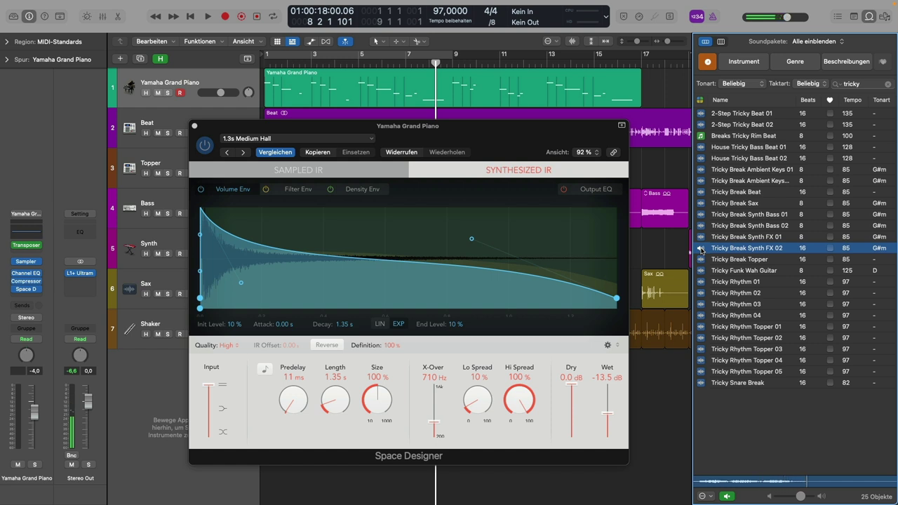
pyautogui.moveTo(700, 248)
pyautogui.mouseDown()
pyautogui.moveTo(776, 254)
pyautogui.moveTo(405, 283)
pyautogui.moveTo(421, 243)
pyautogui.moveTo(410, 234)
pyautogui.mouseUp()
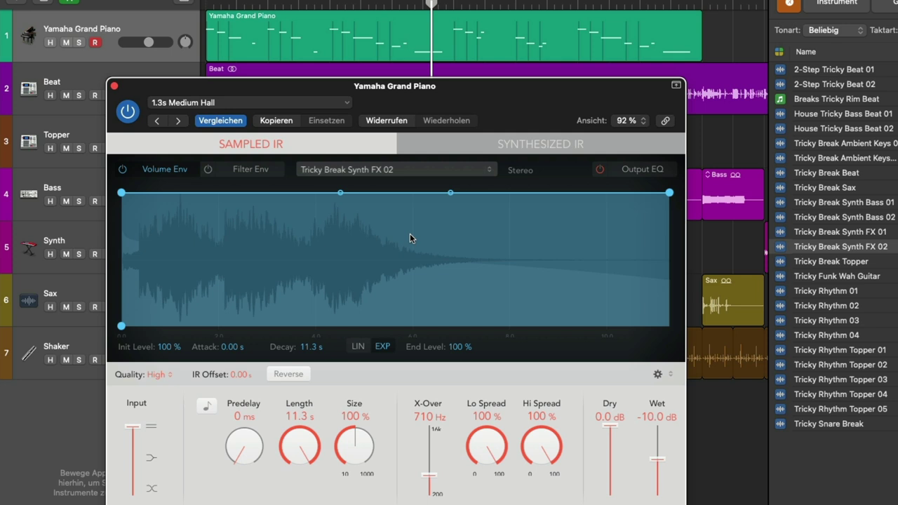
# Play the project from bar 1 and solo the Yamaha Grand Piano track.
pyautogui.click(208, 5)
pyautogui.press('space')
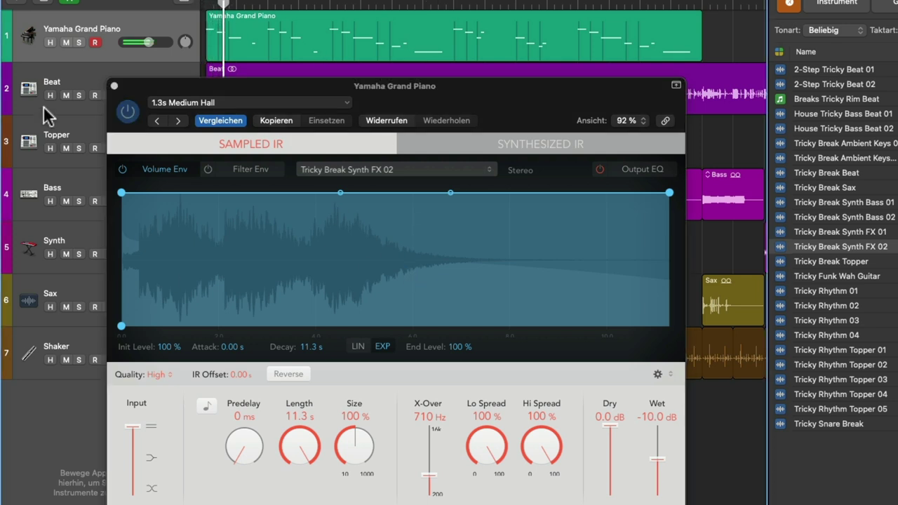
pyautogui.click(79, 42)
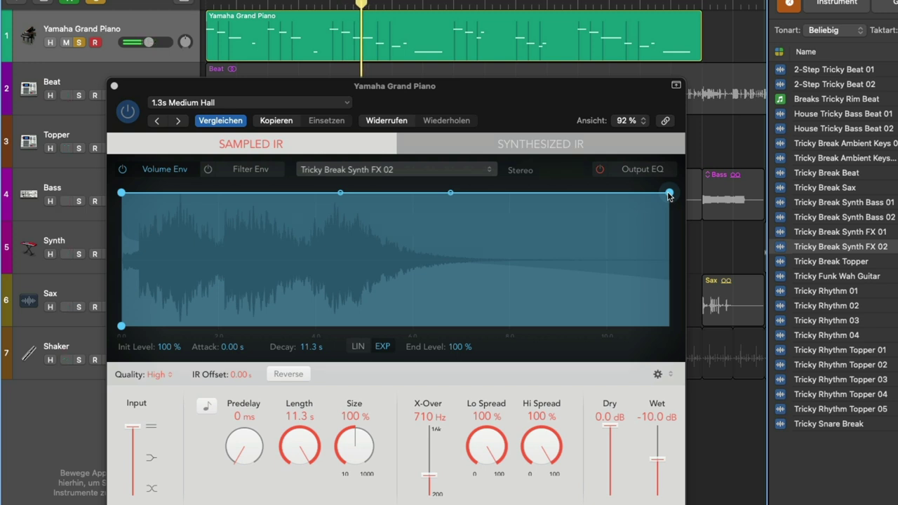
# Shape the reverb's volume envelope into a falling curve with a decay of about 7.96 s and an end level of 14 %.
pyautogui.moveTo(669, 196); pyautogui.dragTo(525, 313)
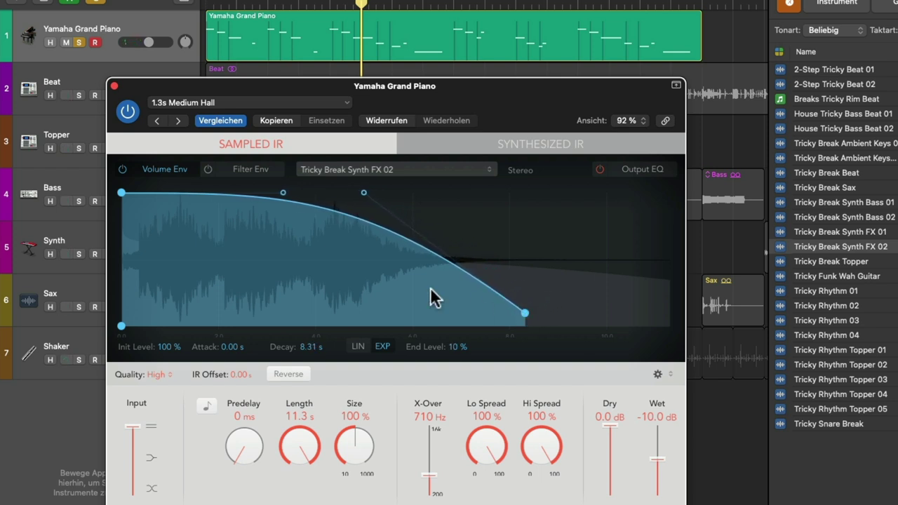
pyautogui.moveTo(283, 193); pyautogui.dragTo(271, 208)
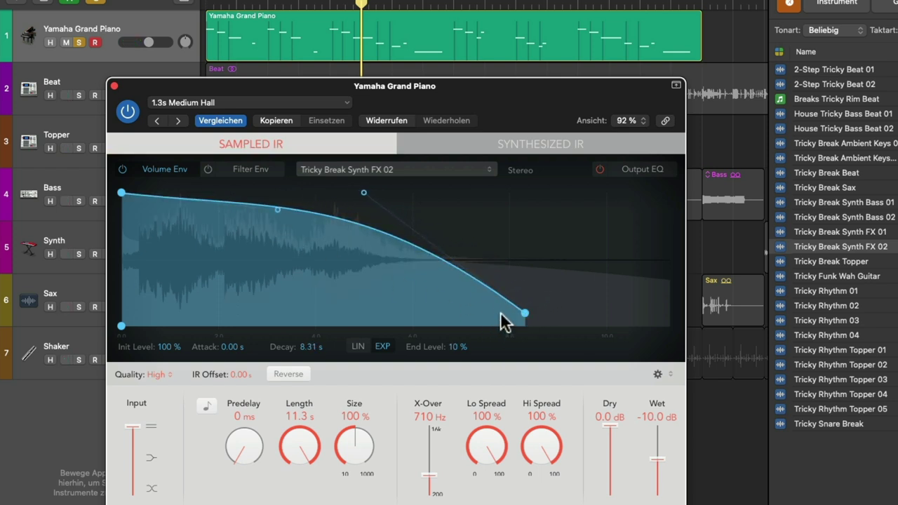
pyautogui.moveTo(525, 314); pyautogui.dragTo(507, 307)
# Set the reverb's Dry level to -4.2 dB and Wet level to -18.0 dB, and audition the piano from around bar 6.
pyautogui.moveTo(608, 434); pyautogui.dragTo(609, 441)
pyautogui.moveTo(658, 461); pyautogui.dragTo(659, 477)
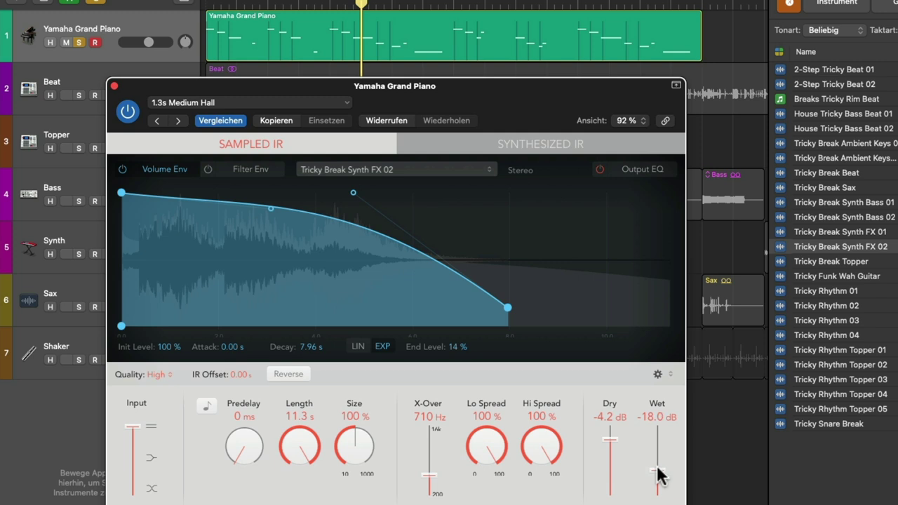
pyautogui.click(333, 3)
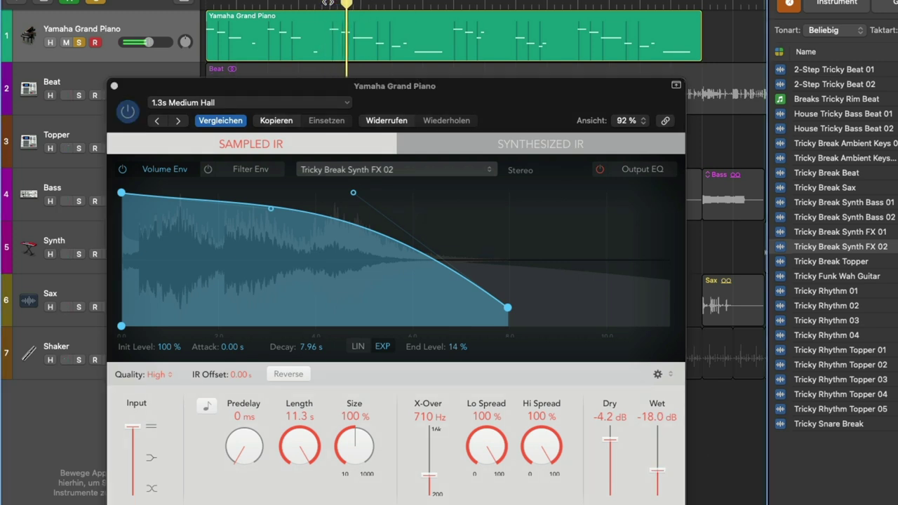
# Close the reverb window and examine the piano region's notes and their key in the Piano Roll, including the long note around bar 8.
pyautogui.click(370, 83)
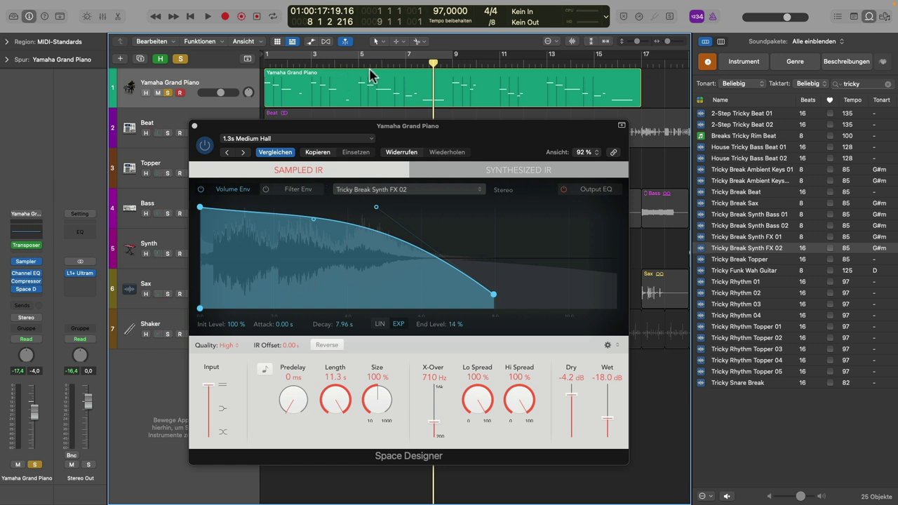
pyautogui.doubleClick(365, 73)
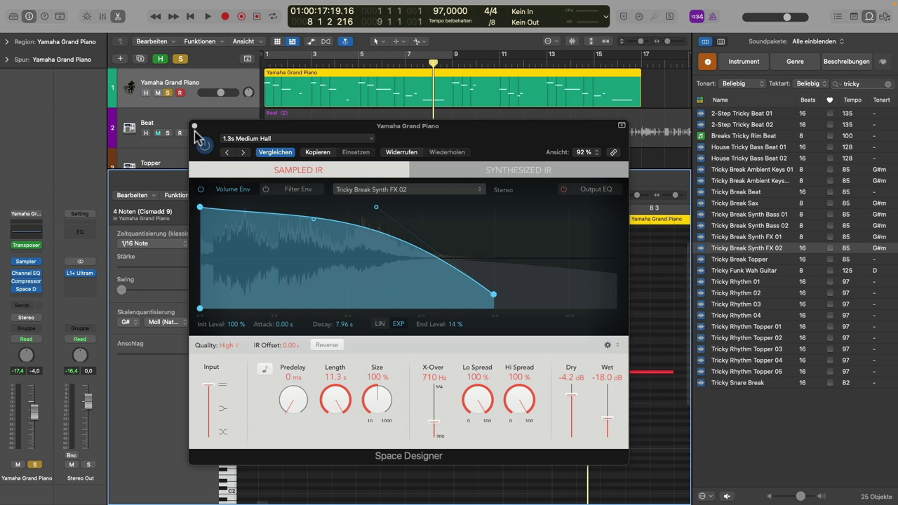
pyautogui.click(195, 125)
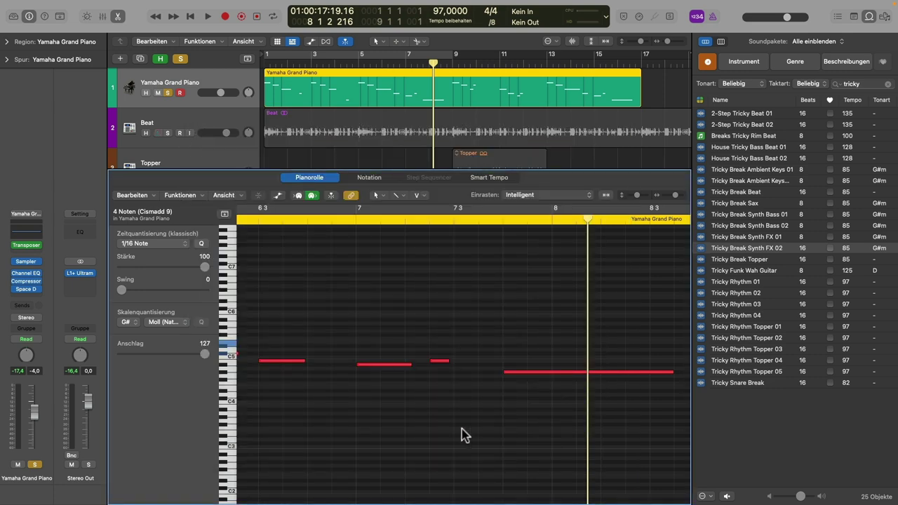
pyautogui.keyDown('ctrl'); pyautogui.keyDown('alt'); pyautogui.click(403, 385); pyautogui.keyUp('alt'); pyautogui.keyUp('ctrl')
pyautogui.keyDown('ctrl'); pyautogui.keyDown('alt'); pyautogui.click(403, 385); pyautogui.keyUp('alt'); pyautogui.keyUp('ctrl')
pyautogui.click(551, 373)
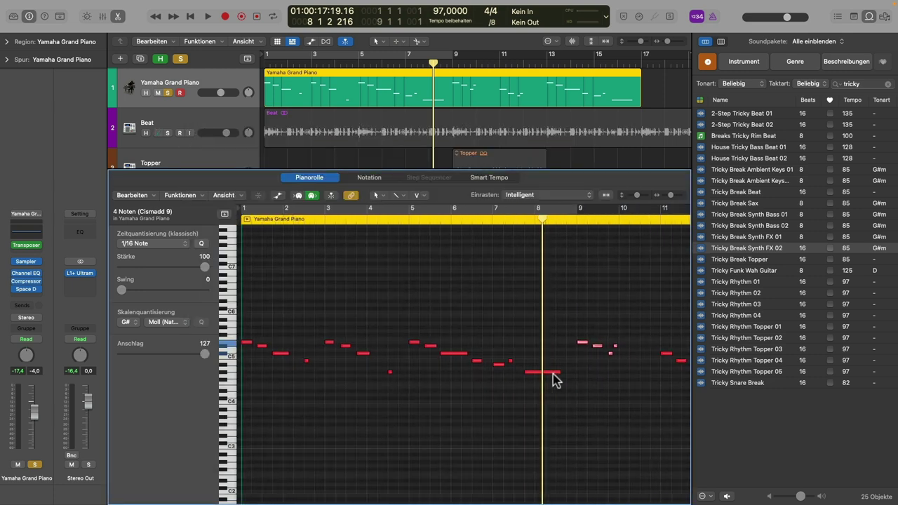
pyautogui.keyDown('ctrl'); pyautogui.keyDown('alt'); pyautogui.click(531, 411); pyautogui.keyUp('alt'); pyautogui.keyUp('ctrl')
pyautogui.keyDown('ctrl'); pyautogui.keyDown('alt'); pyautogui.click(529, 408); pyautogui.keyUp('alt'); pyautogui.keyUp('ctrl')
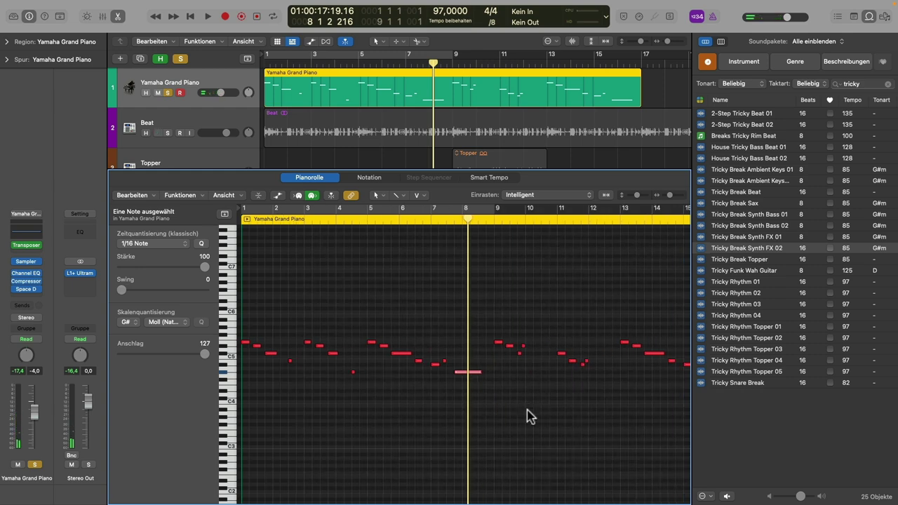
pyautogui.click(521, 405)
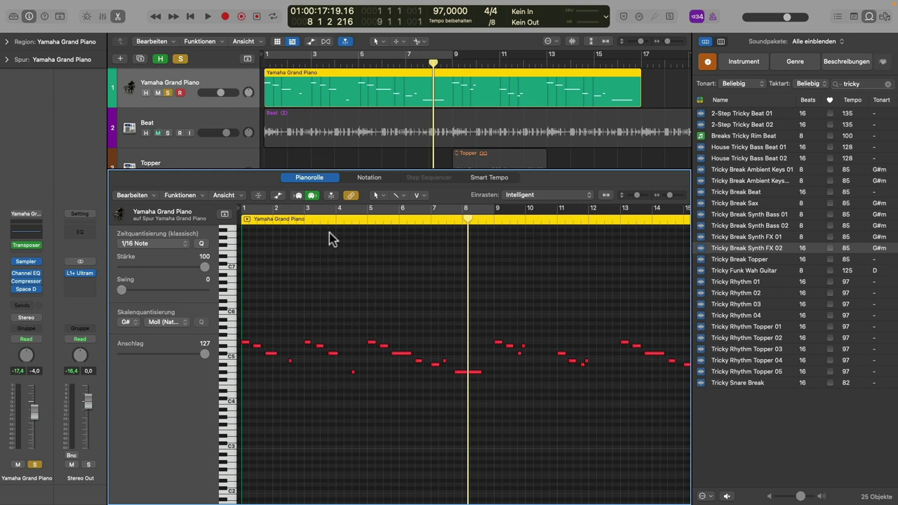
pyautogui.press('e')
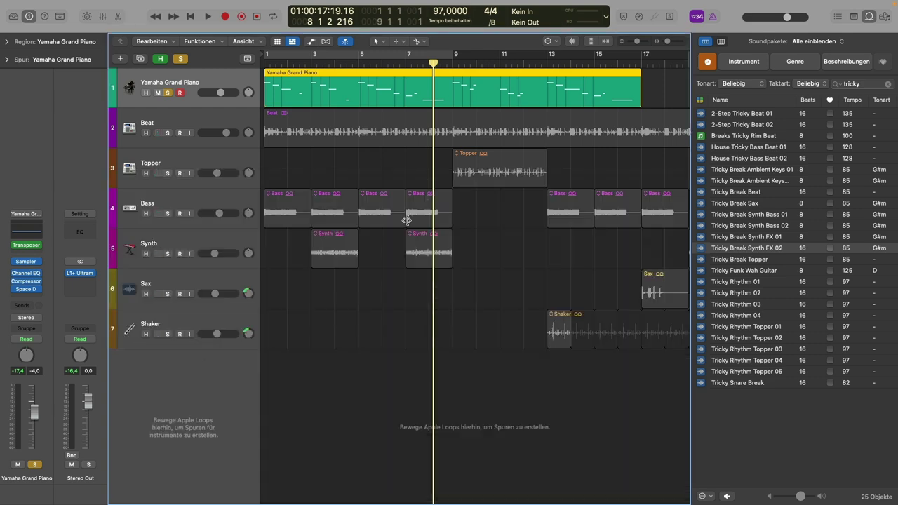
# Reopen Space Designer, preview Tricky Break Ambient Keys 01 and load it as the new impulse response.
pyautogui.click(24, 291)
pyautogui.click(737, 170)
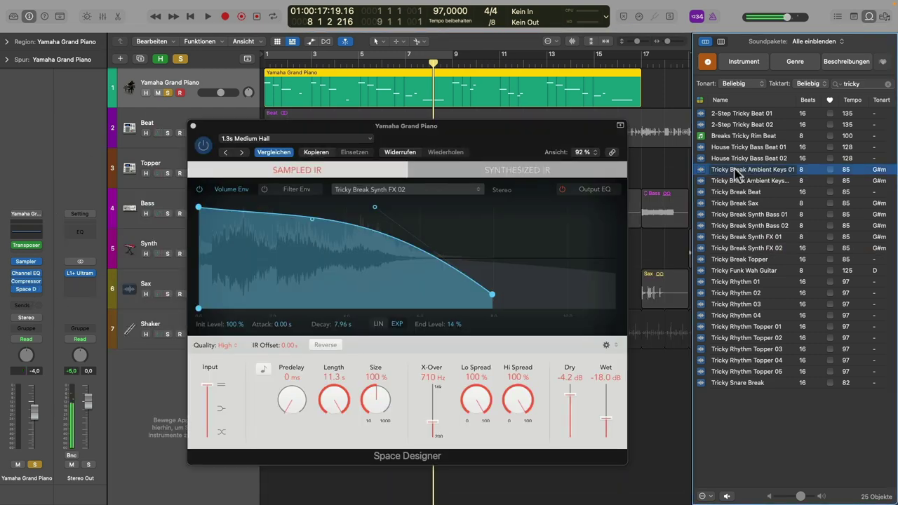
pyautogui.click(710, 172)
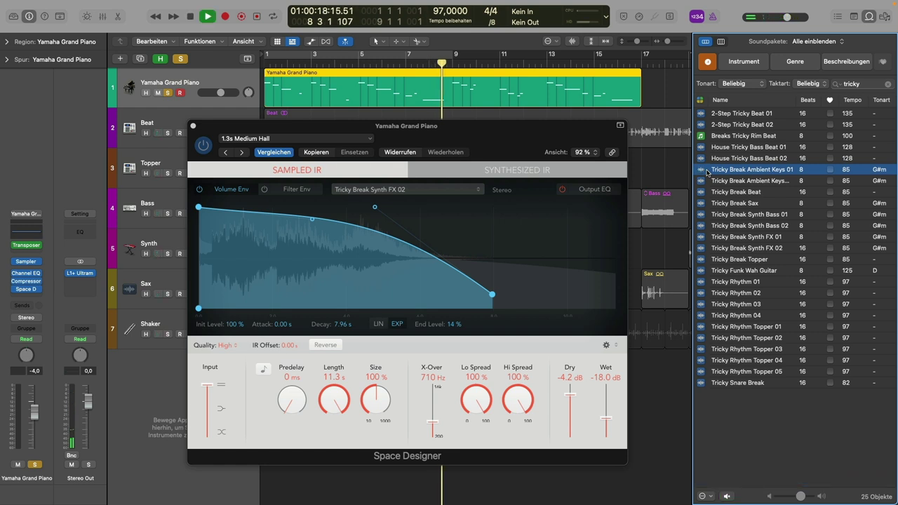
pyautogui.moveTo(708, 171); pyautogui.dragTo(387, 292)
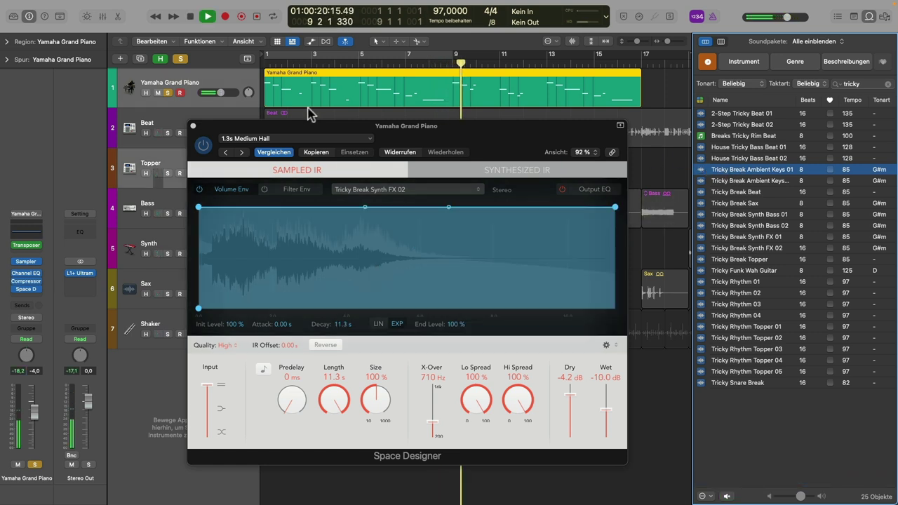
# Stop playback and set the reverb's Dry level to -3.0 dB and Wet level to -7.8 dB.
pyautogui.click(191, 16)
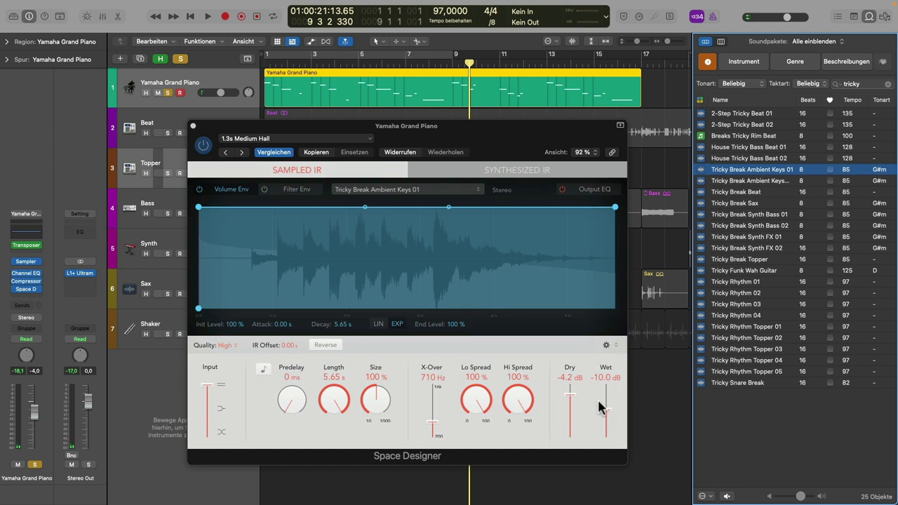
pyautogui.click(571, 391)
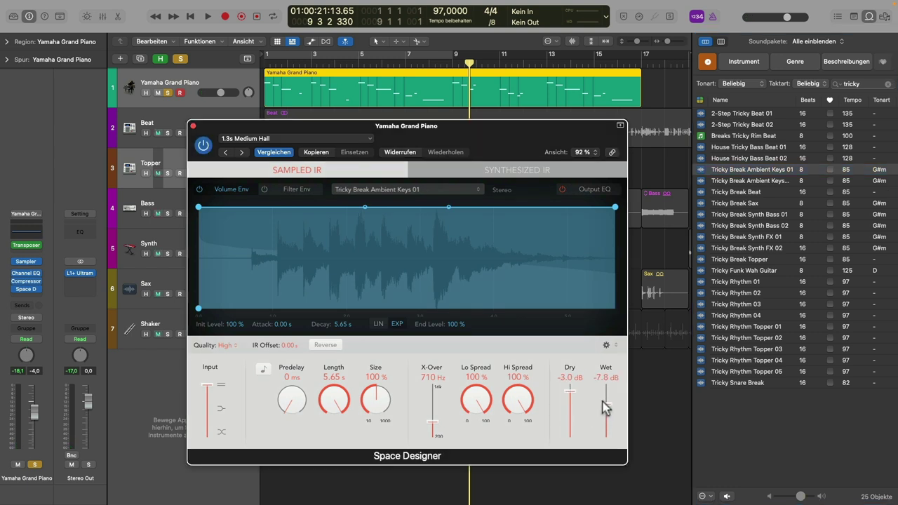
# Play the piano from the beginning and lower the reverb's Dry level to -4.0 dB and Wet level to -10.0 dB.
pyautogui.click(260, 76)
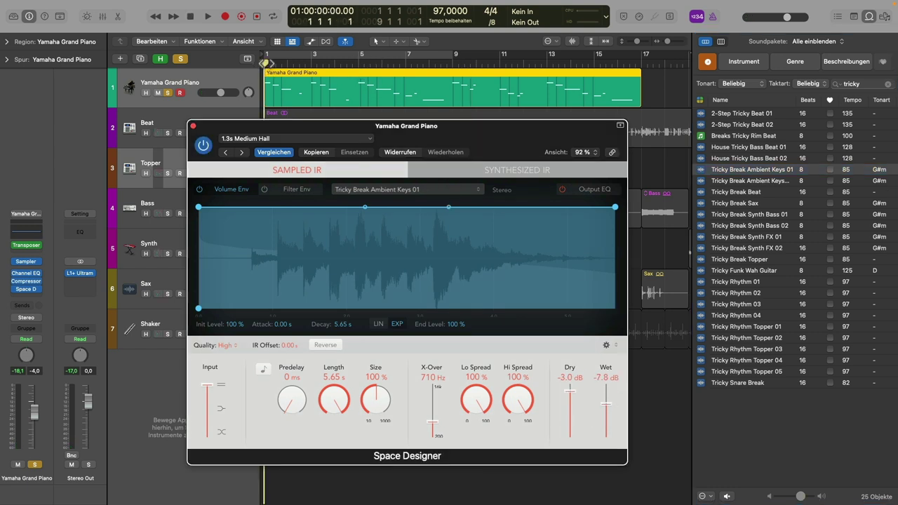
pyautogui.press('space')
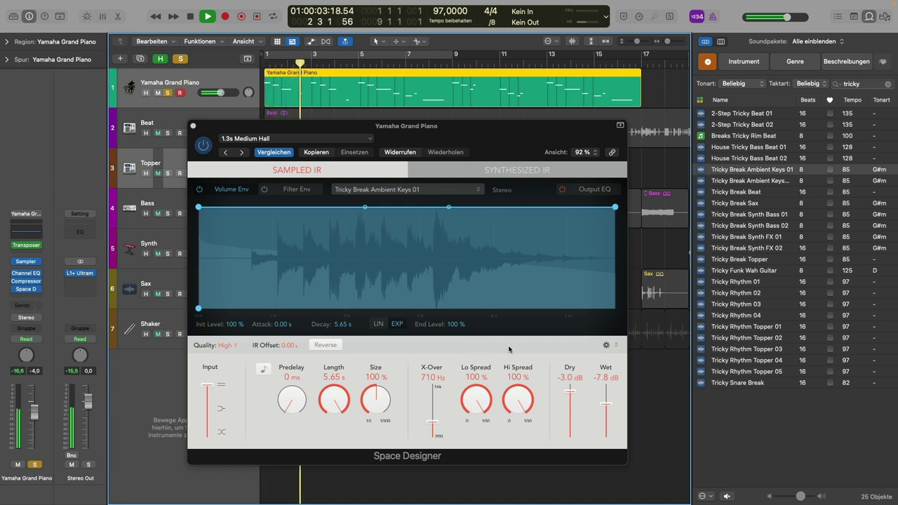
pyautogui.click(604, 407)
pyautogui.moveTo(602, 413); pyautogui.dragTo(570, 395)
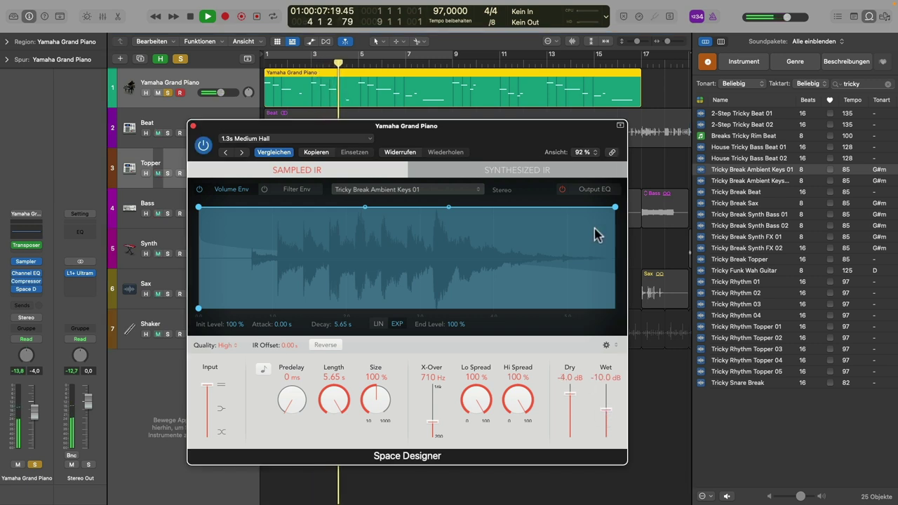
# Shape the reverb's volume envelope to a 4.75 s decay with an 11% end level, stop playback and set the quality to Lo-Fi.
pyautogui.moveTo(615, 207); pyautogui.dragTo(562, 298)
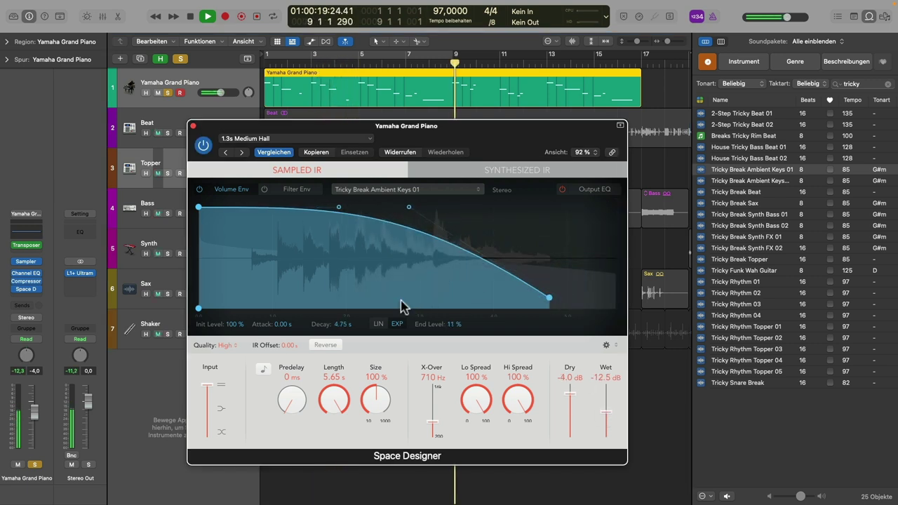
pyautogui.press('space')
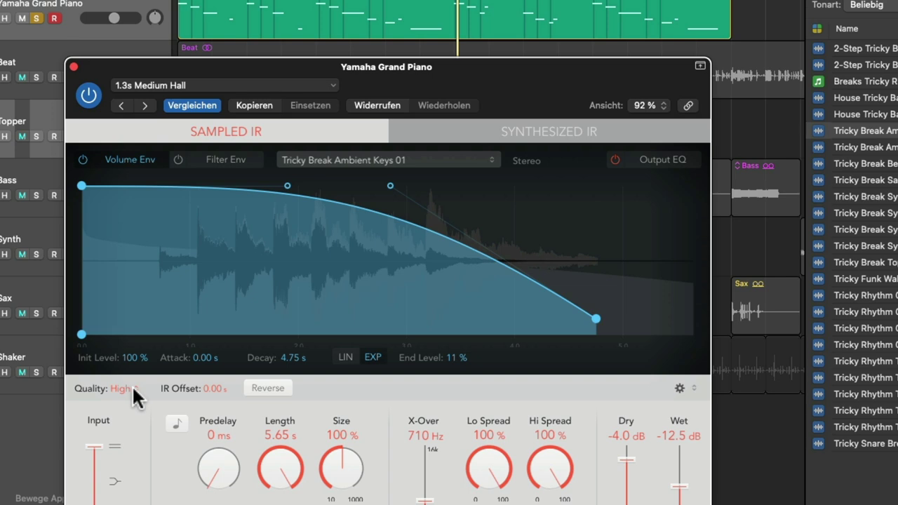
pyautogui.click(132, 388)
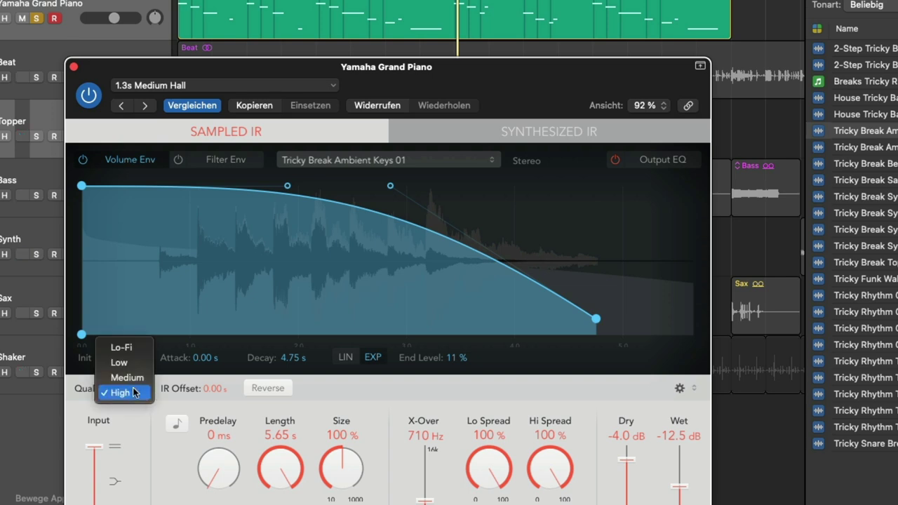
pyautogui.click(129, 348)
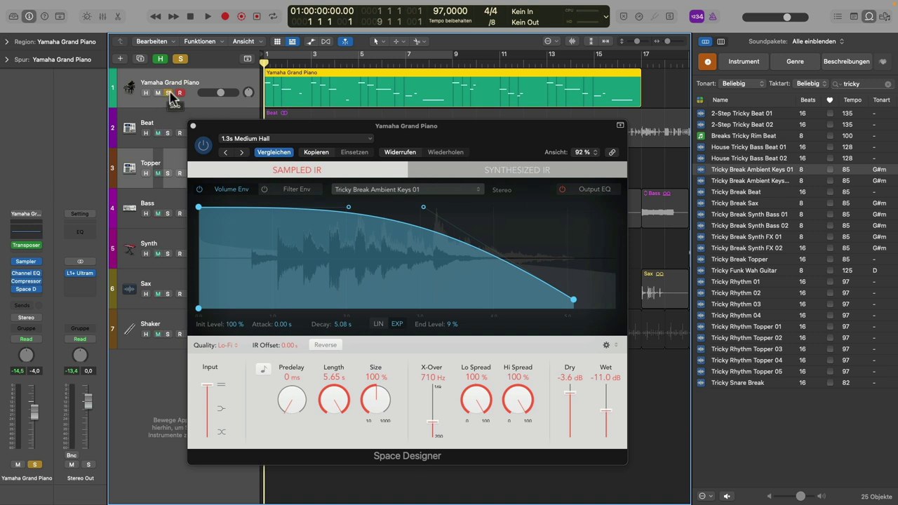
# Unsolo the piano track and audition the full arrangement from the start with Space Designer bypassed and switched back on.
pyautogui.click(169, 93)
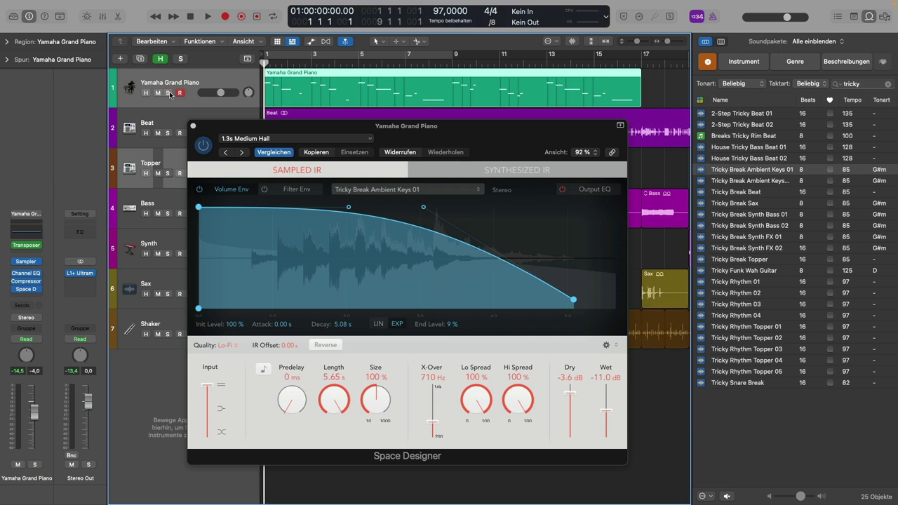
pyautogui.click(204, 148)
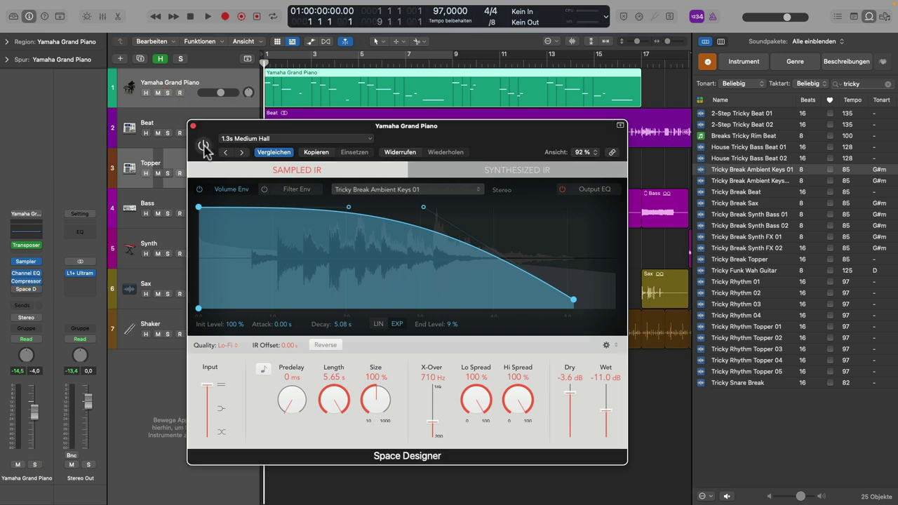
pyautogui.press('space')
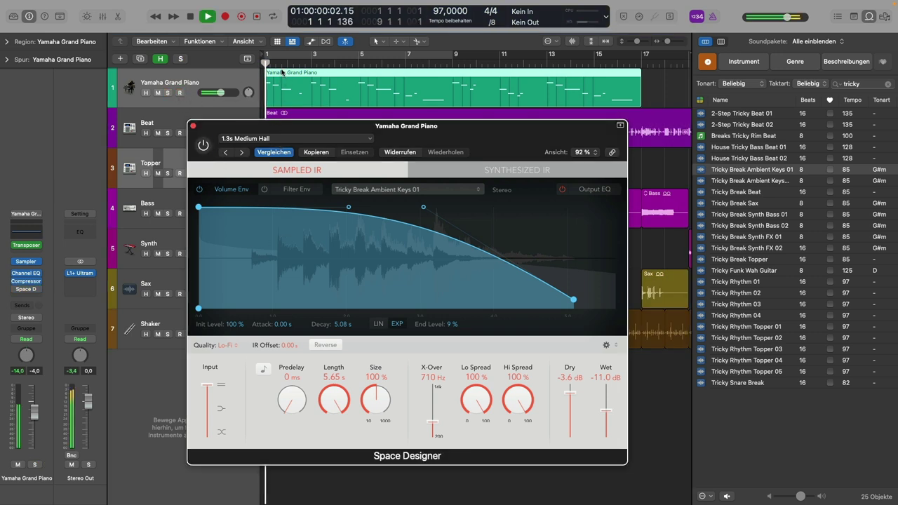
pyautogui.click(204, 146)
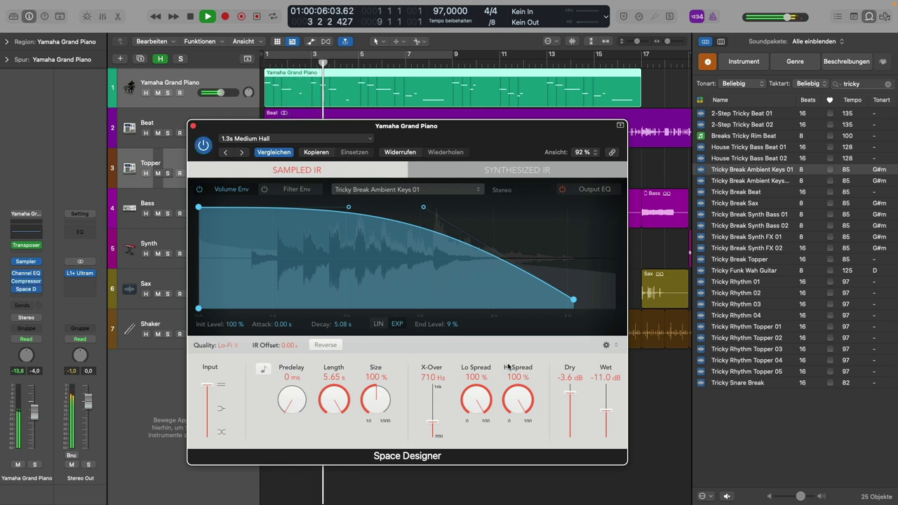
# Select the Synth track and fine-tune the piano reverb to a 5.07 s decay, 8% end level and -9.2 dB Wet level.
pyautogui.click(169, 250)
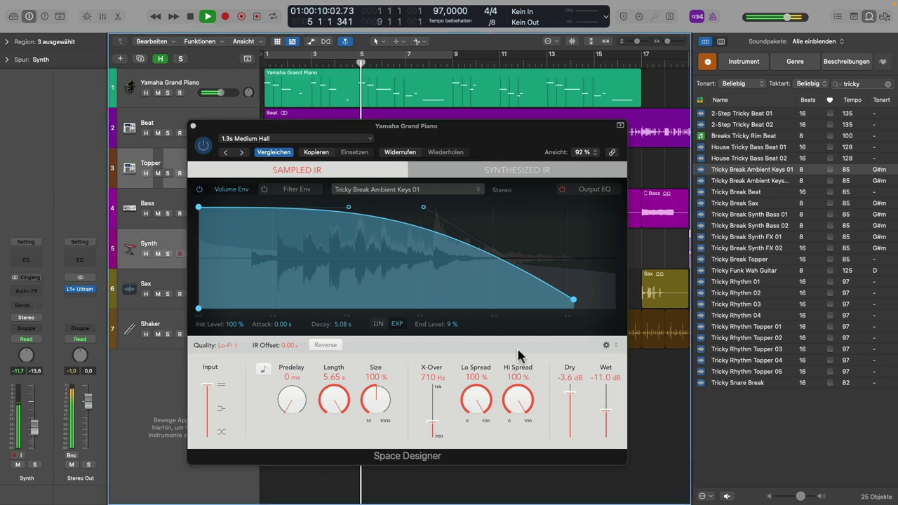
pyautogui.moveTo(573, 301); pyautogui.dragTo(573, 303)
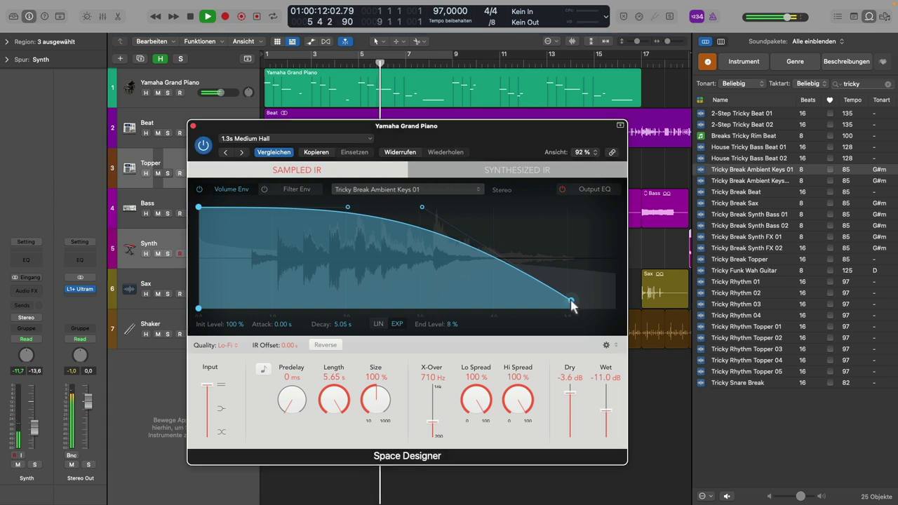
pyautogui.scroll(2, 609, 414)
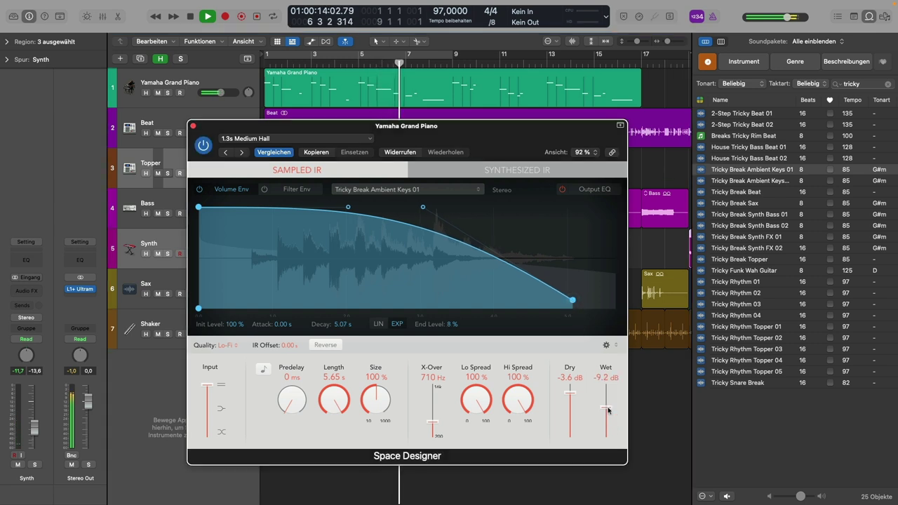